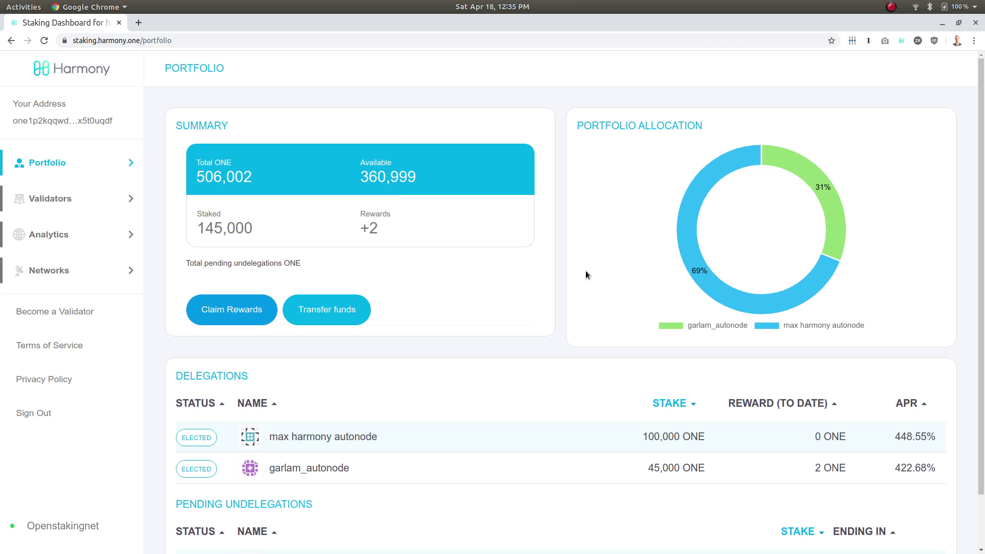
Step: Open the validator list and sort it by expected return, highest first
mouse_move(719, 257)
click(57, 200)
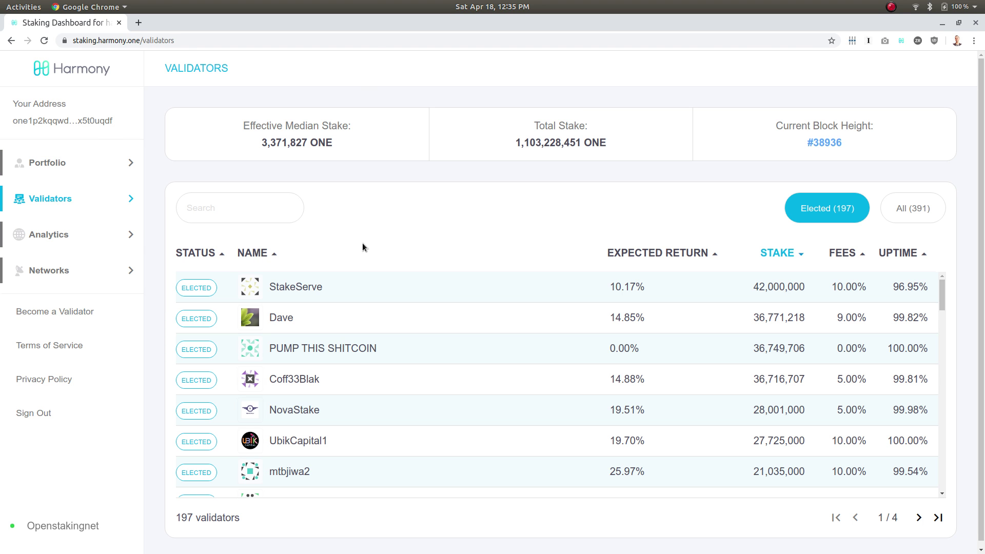
click(660, 253)
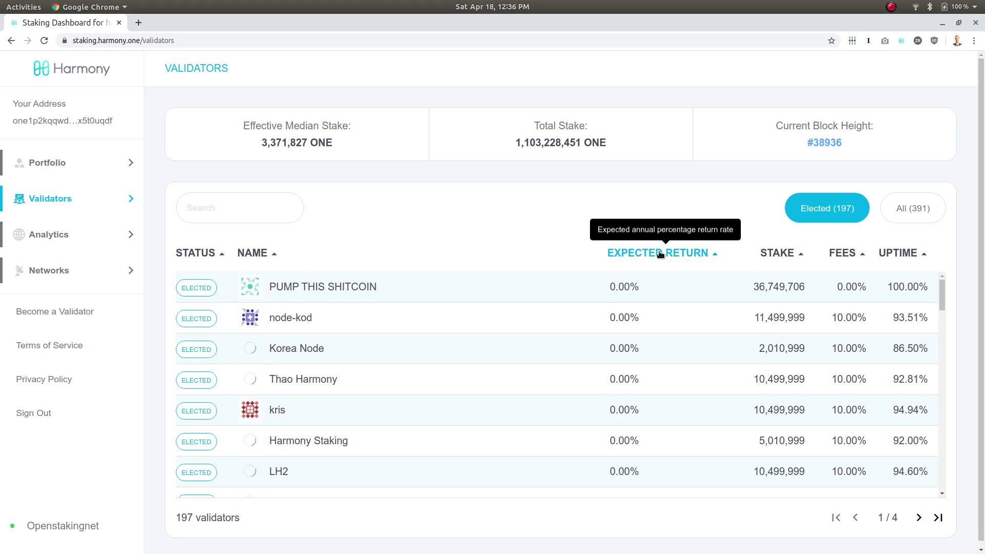
click(660, 254)
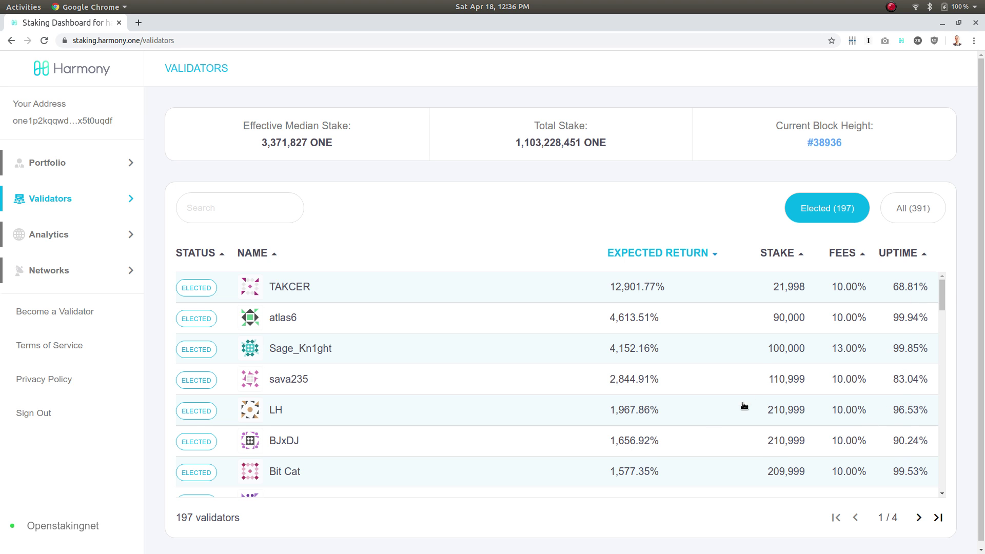
scroll(759, 379, down, 3)
scroll(760, 380, down, 15)
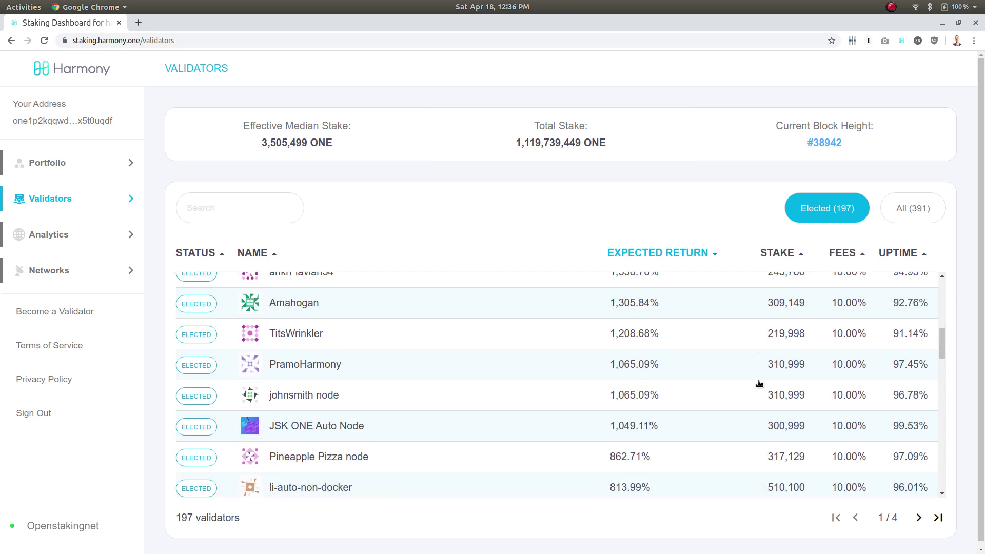
scroll(760, 384, down, 6)
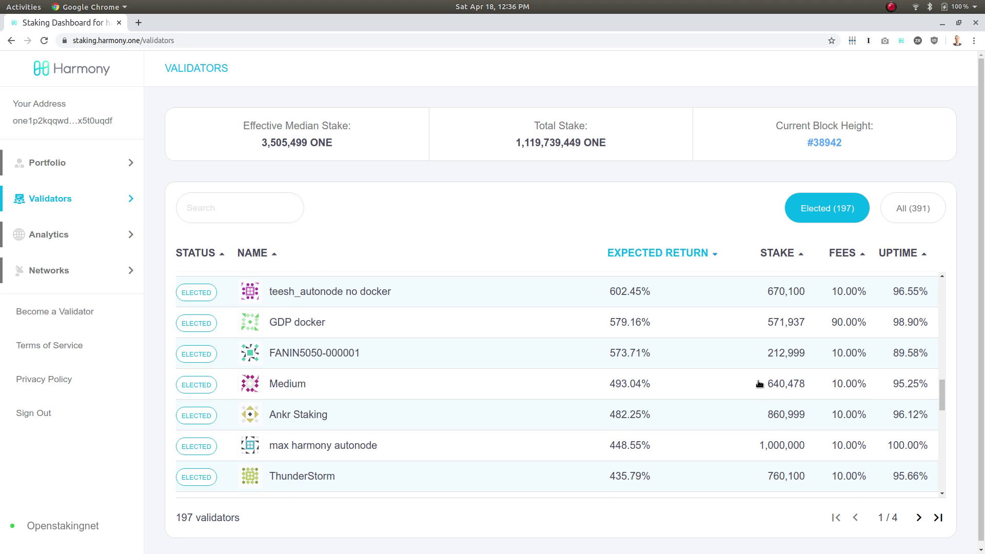
scroll(760, 383, up, 20)
Step: Re-sort the validators by total stake, largest first, then by uptime, highest first
click(783, 255)
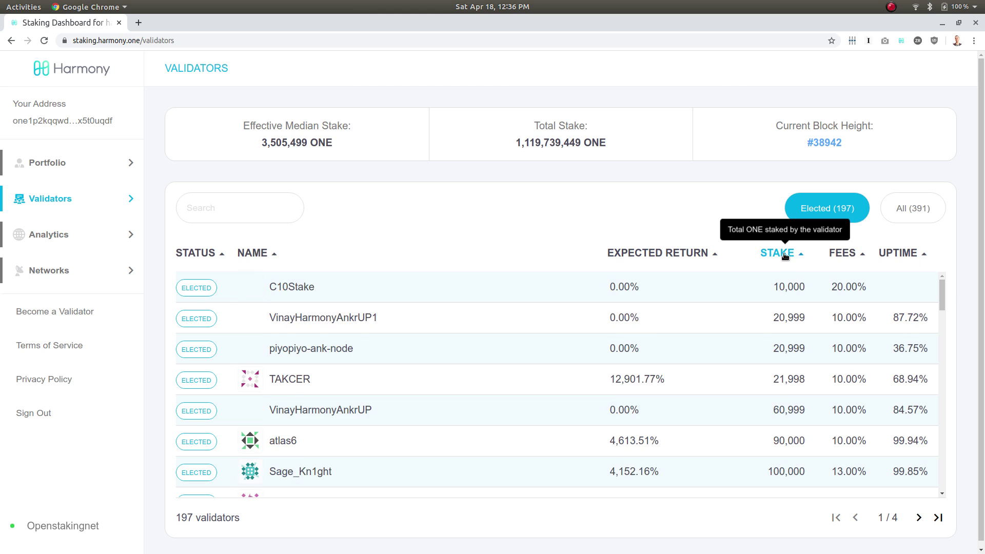
scroll(777, 308, down, 3)
click(780, 255)
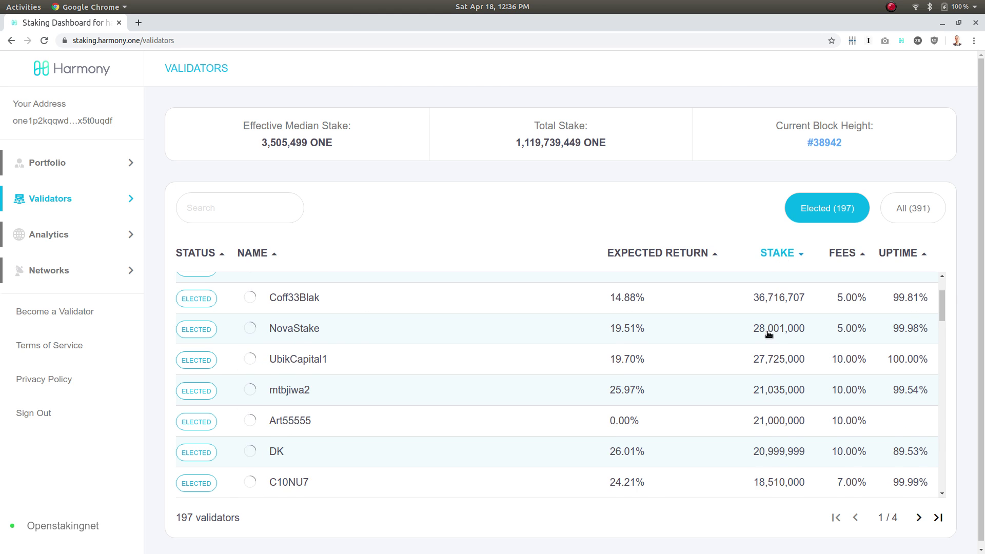
scroll(768, 334, up, 3)
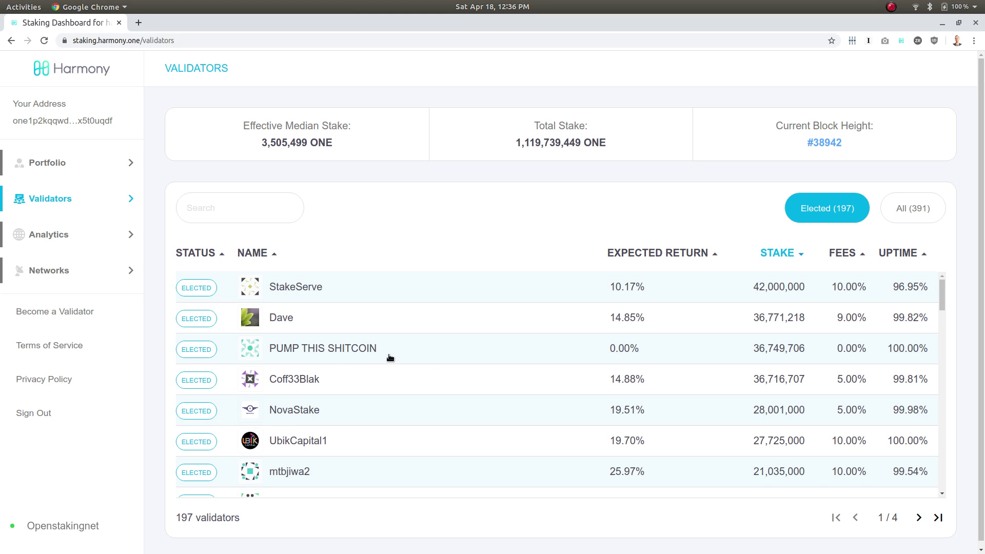
scroll(540, 391, down, 3)
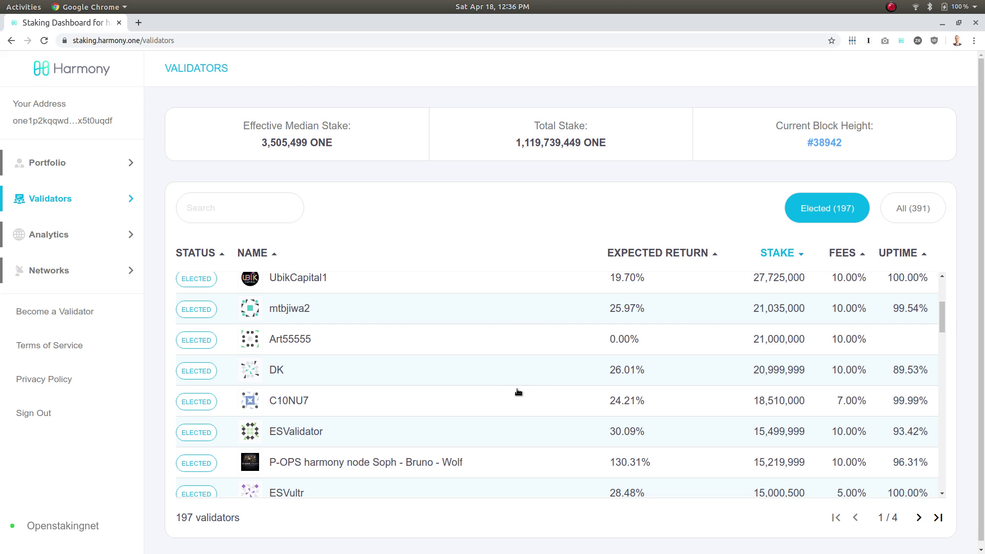
scroll(501, 391, up, 3)
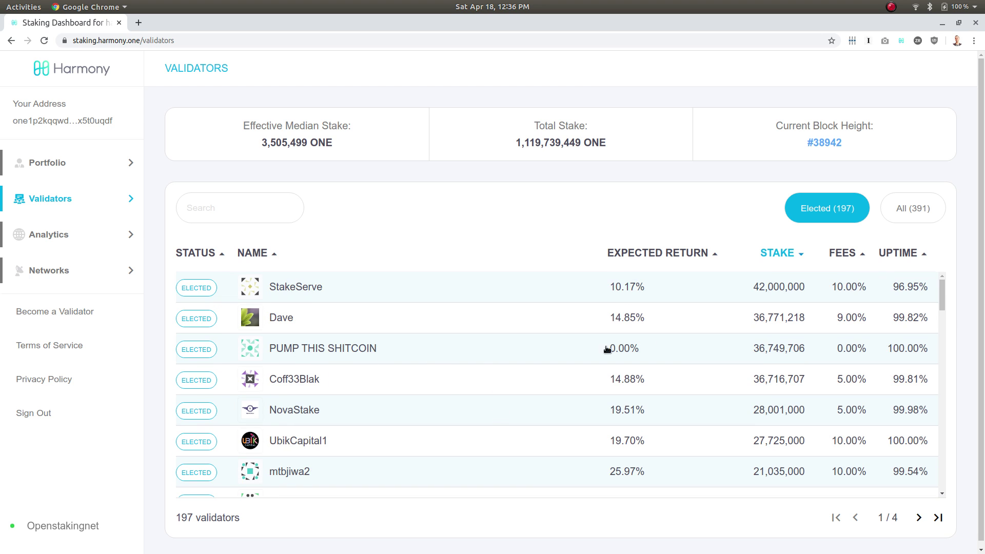
click(911, 256)
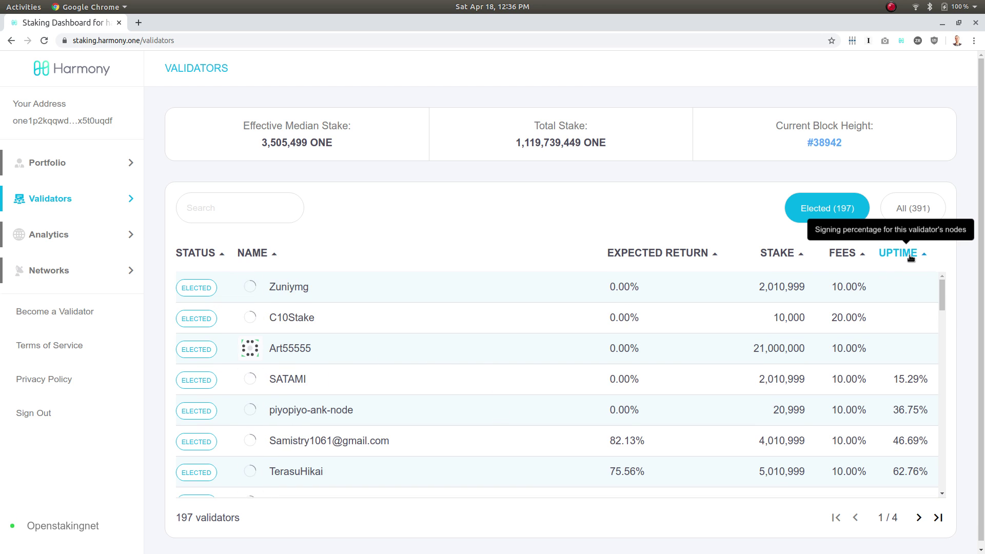
click(910, 257)
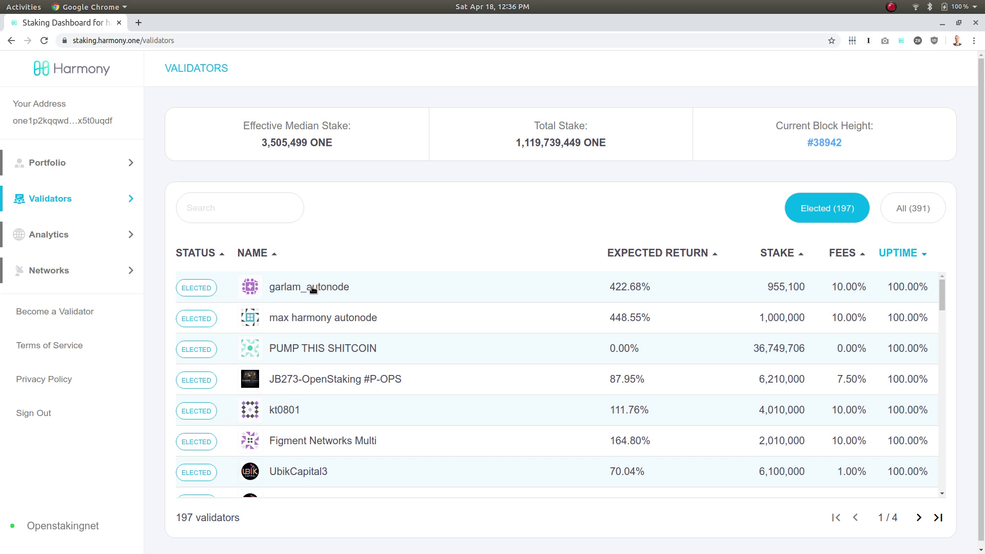
Step: Open the JB273-OpenStaking #P-OPS details page and look through its history charts
click(288, 384)
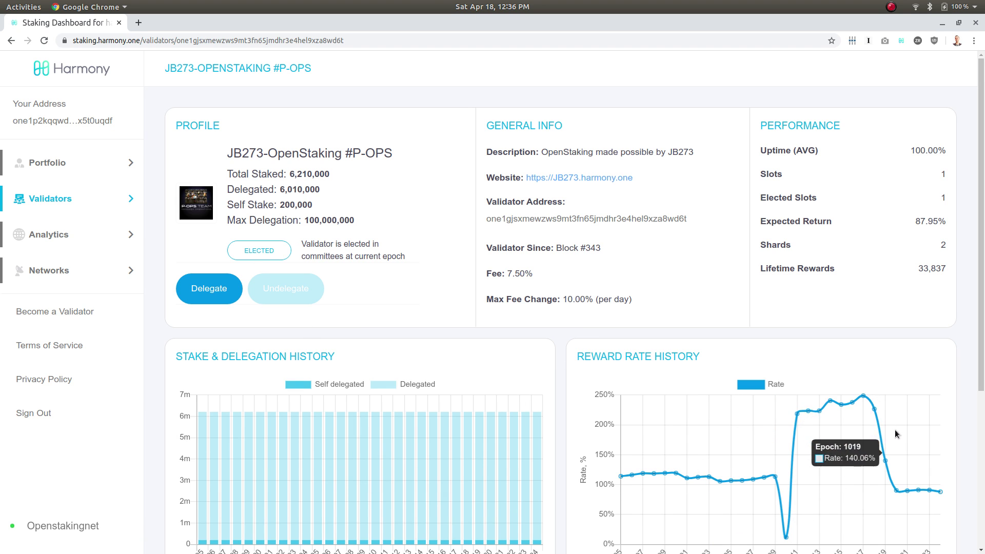
scroll(923, 467, down, 3)
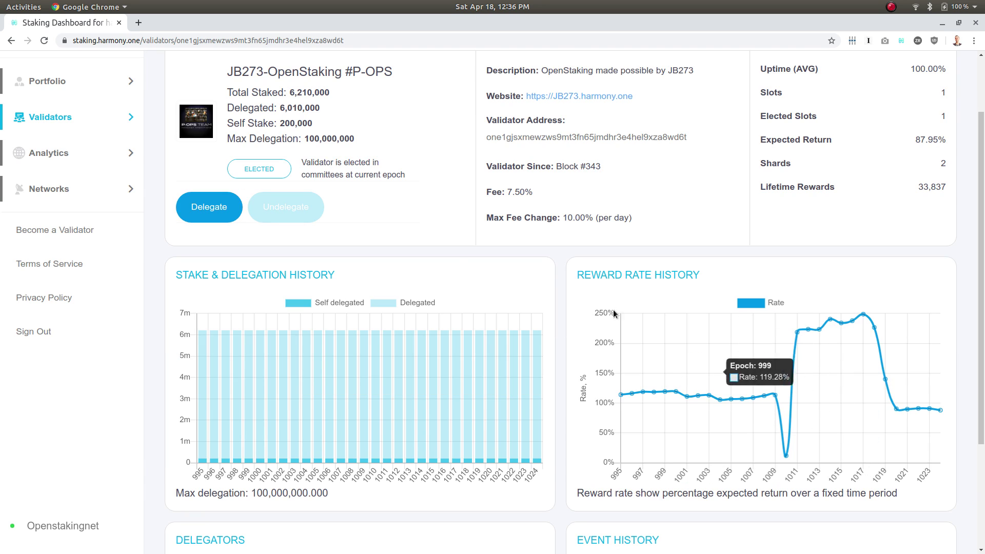
scroll(687, 367, up, 3)
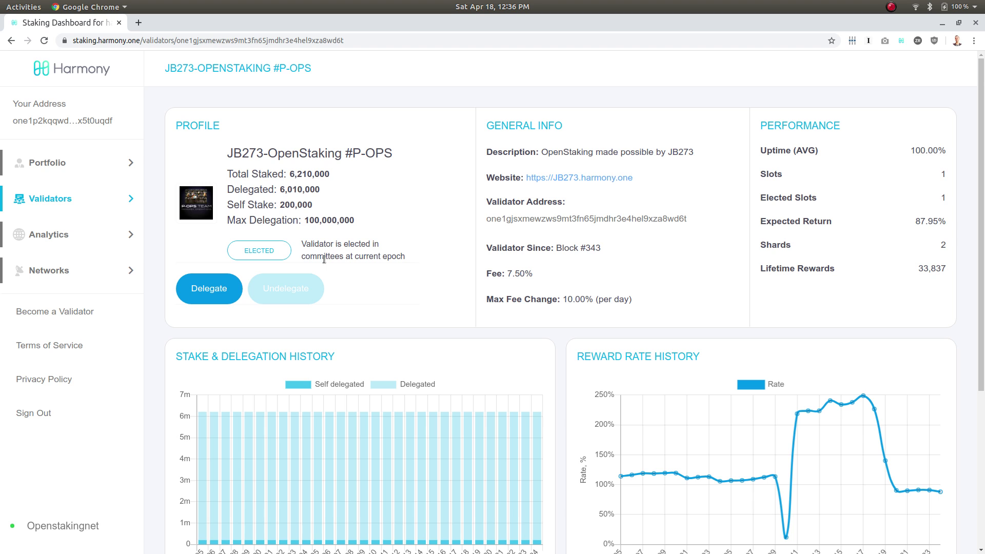
Step: Start a delegation of 100000 ONE to this validator and send it for signing
click(210, 290)
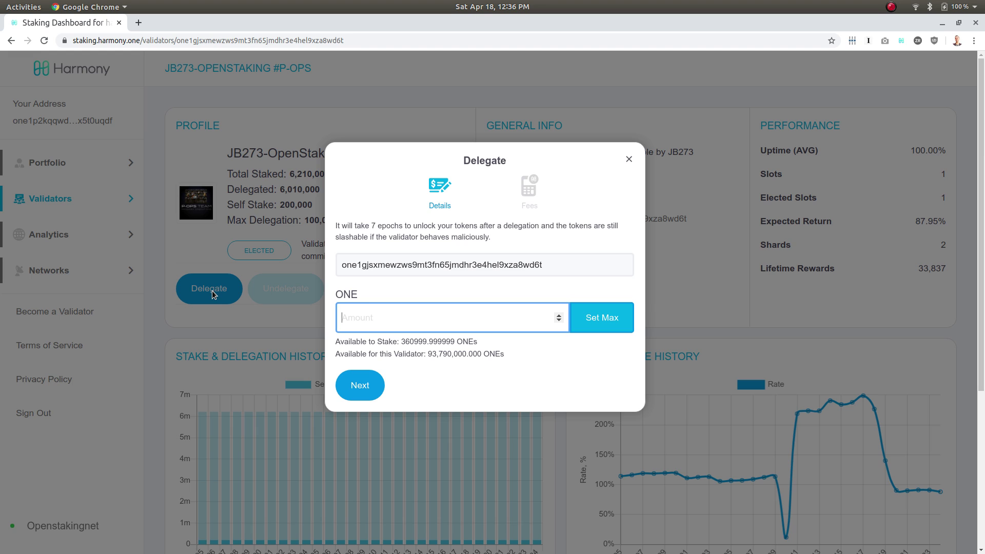
click(374, 314)
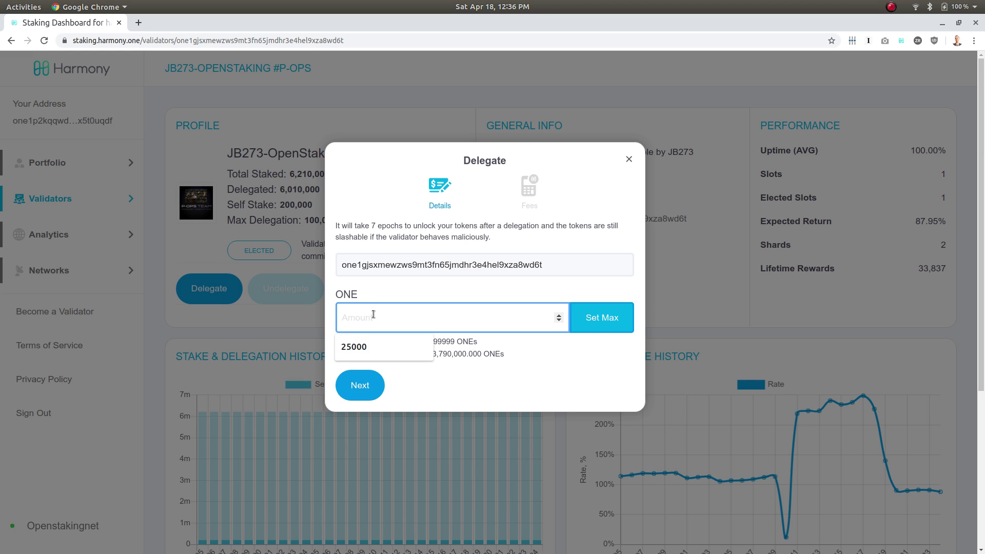
text(100000)
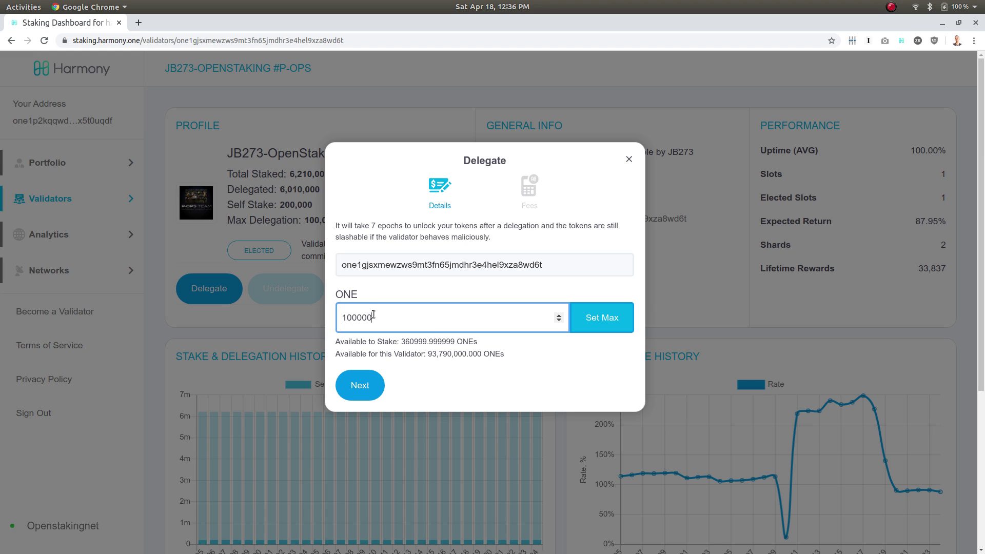
click(360, 385)
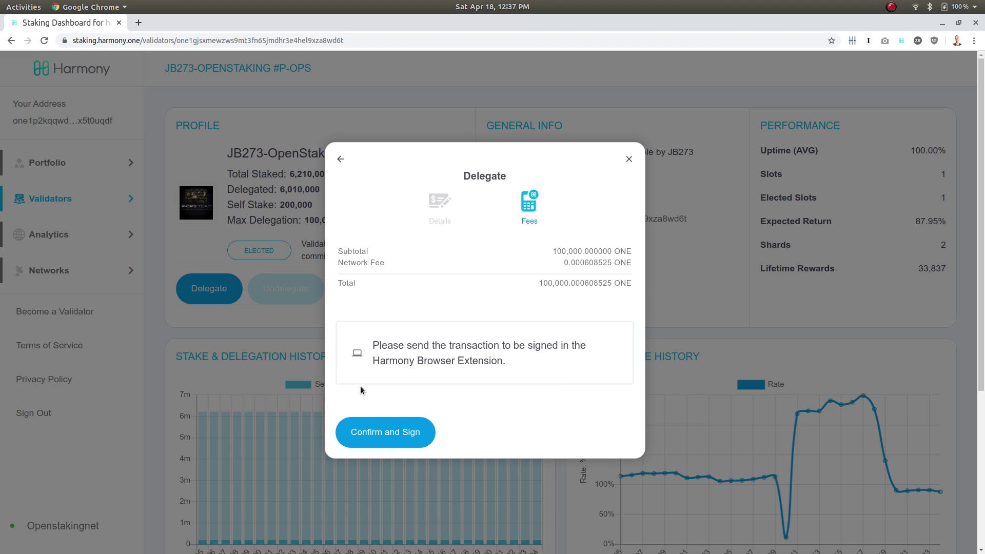
click(389, 437)
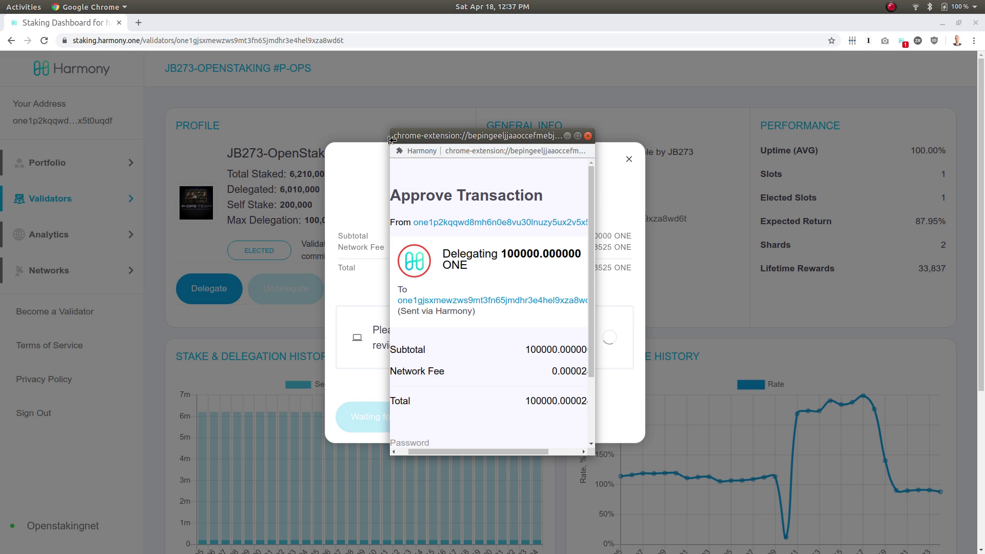
Step: Enter the wallet password, approve the transaction and dismiss the success message
drag(390, 135, 269, 46)
click(354, 380)
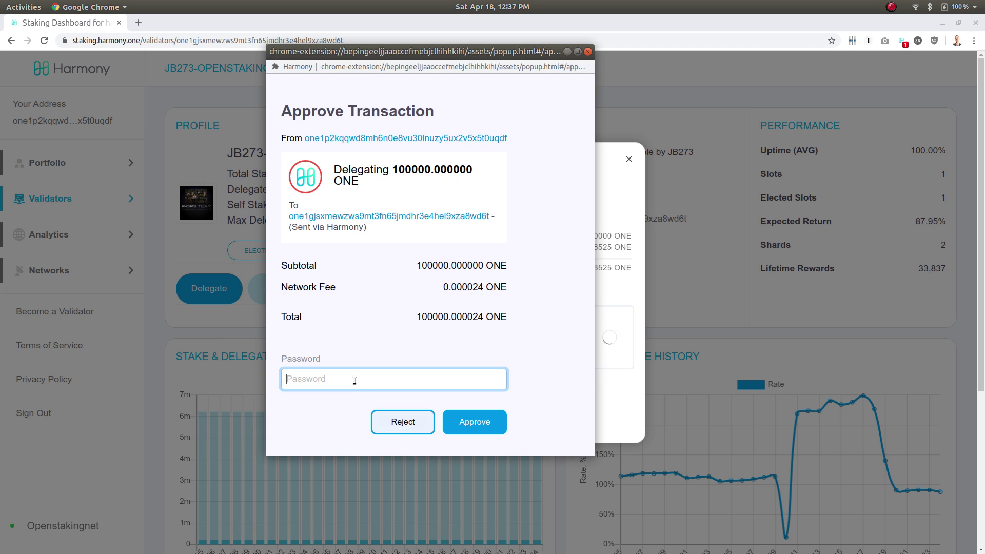
text(************)
click(468, 424)
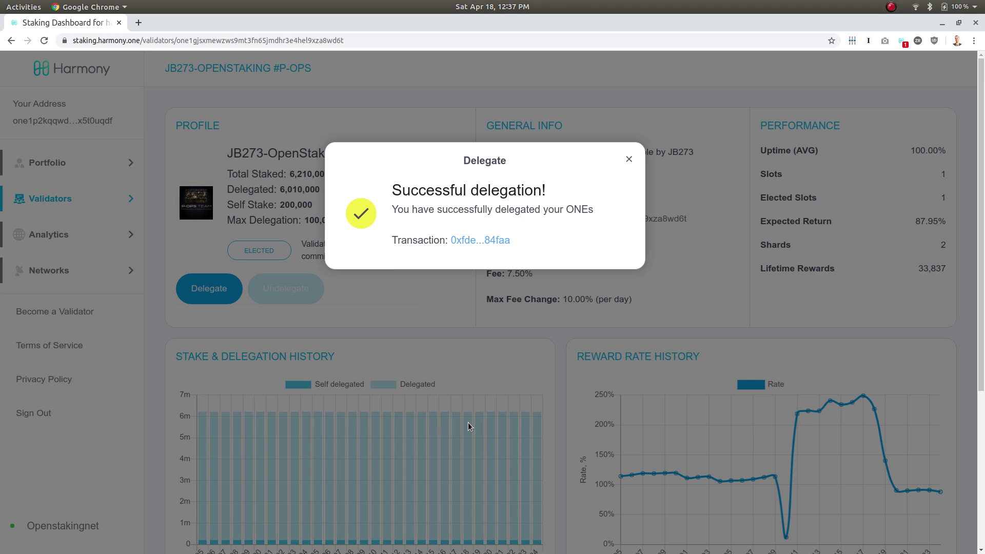
click(467, 423)
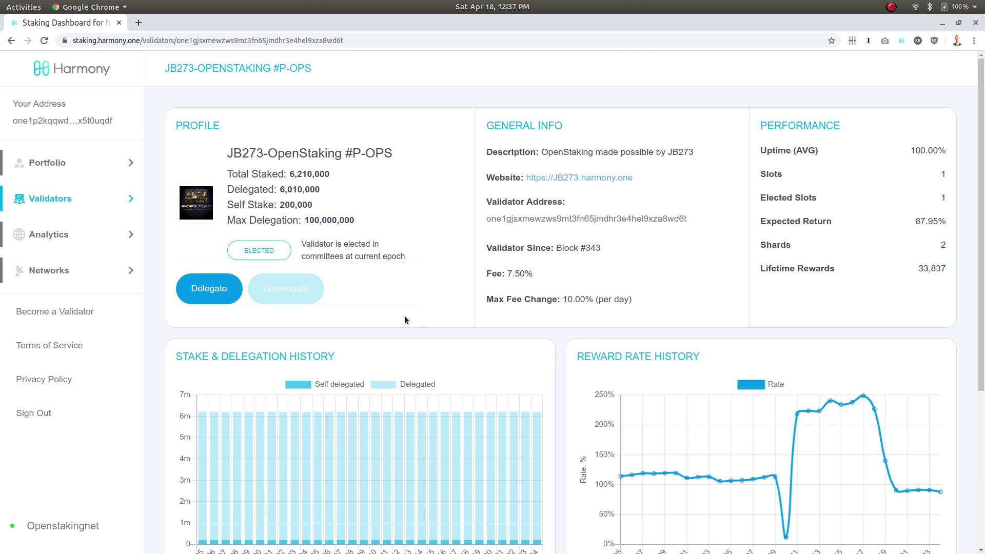
Step: Return to the portfolio and review the Available and Staked balances, donut chart and delegations
click(48, 163)
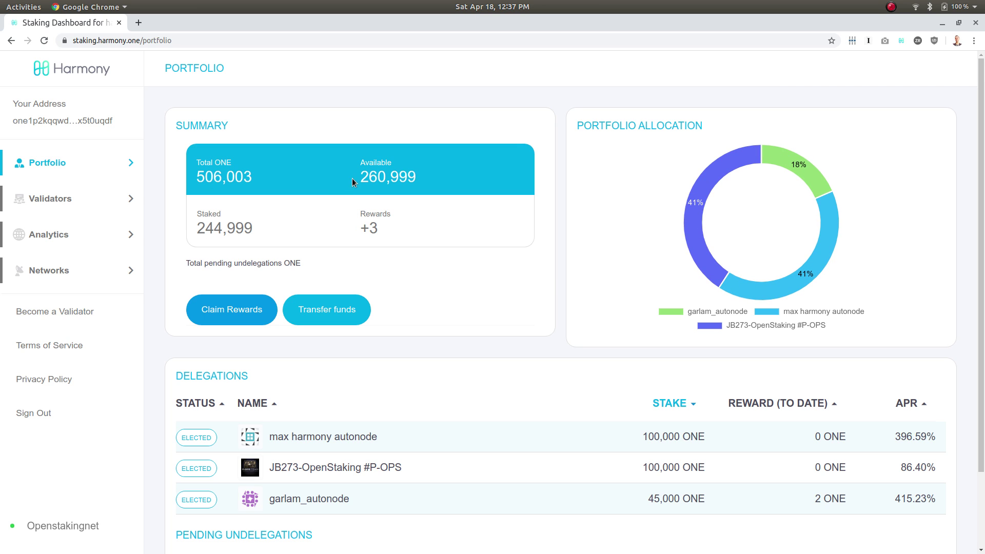
drag(359, 176, 386, 179)
drag(196, 228, 225, 231)
mouse_move(648, 257)
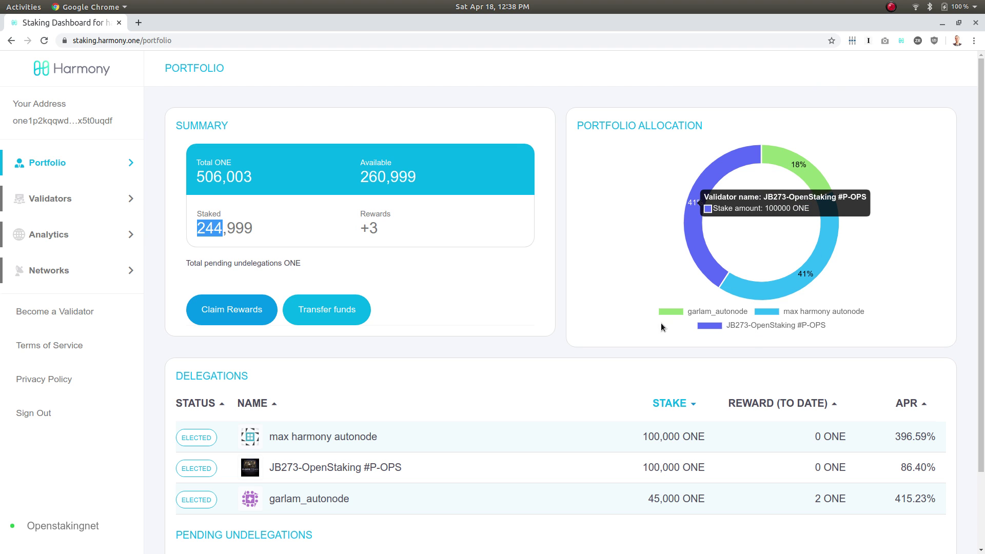
scroll(487, 338, down, 3)
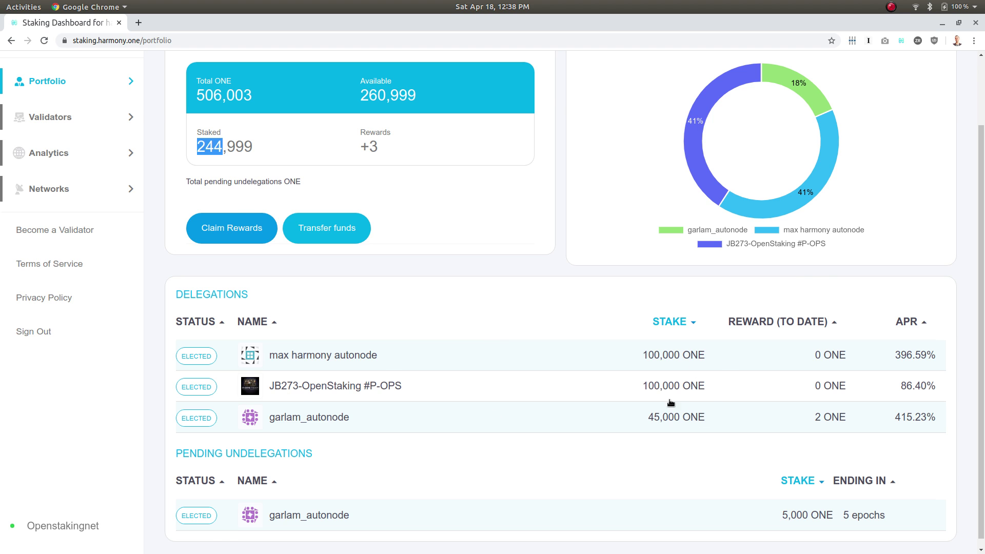
scroll(603, 414, up, 3)
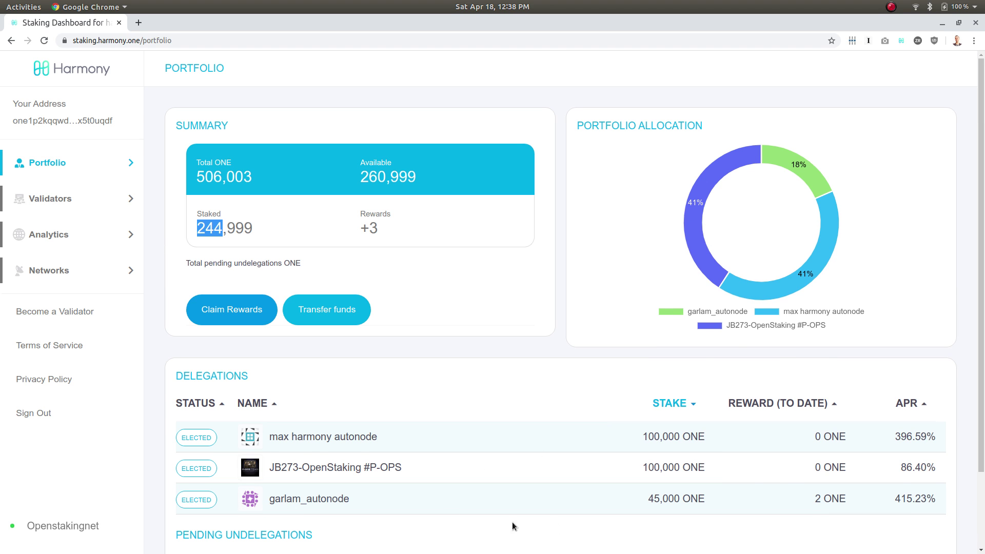